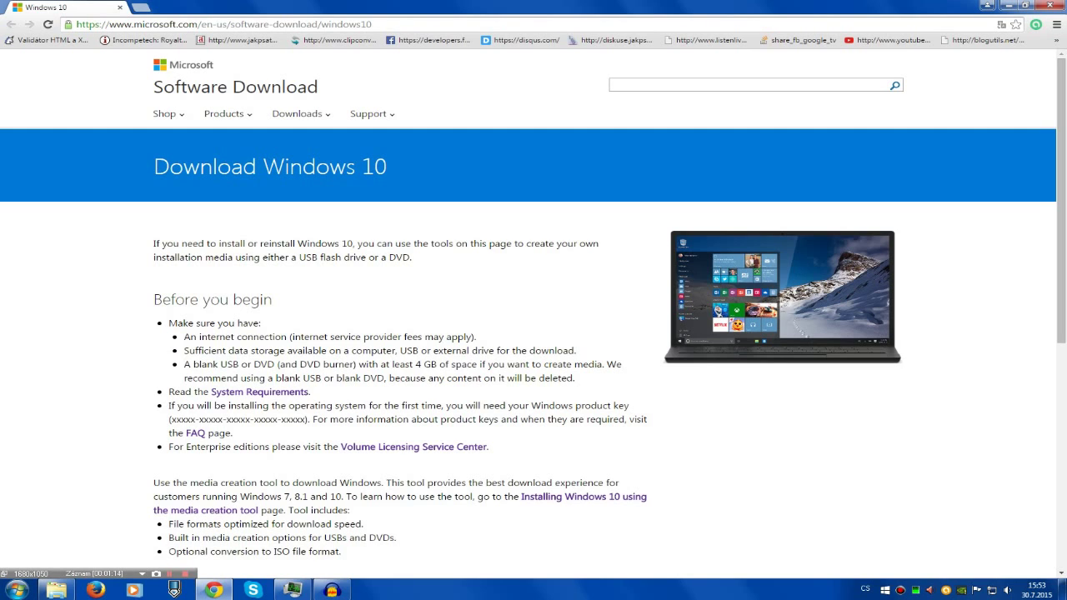
# Review the requirements and the 32-bit and 64-bit tool options on the Download Windows 10 page
pyautogui.scroll(-1, 346, 345)
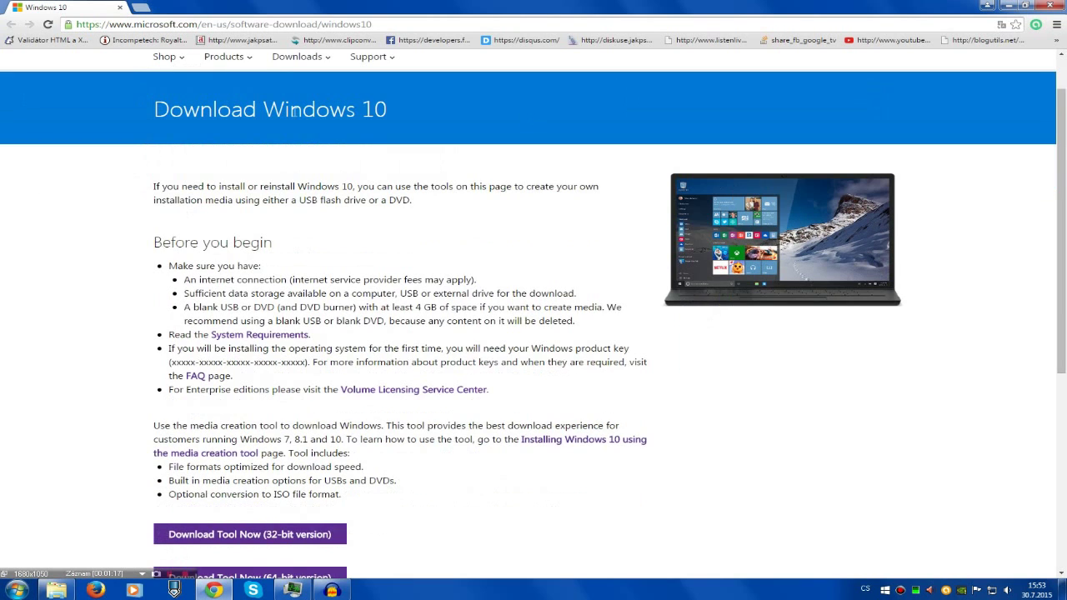
pyautogui.scroll(-1, 347, 345)
pyautogui.scroll(2, 239, 203)
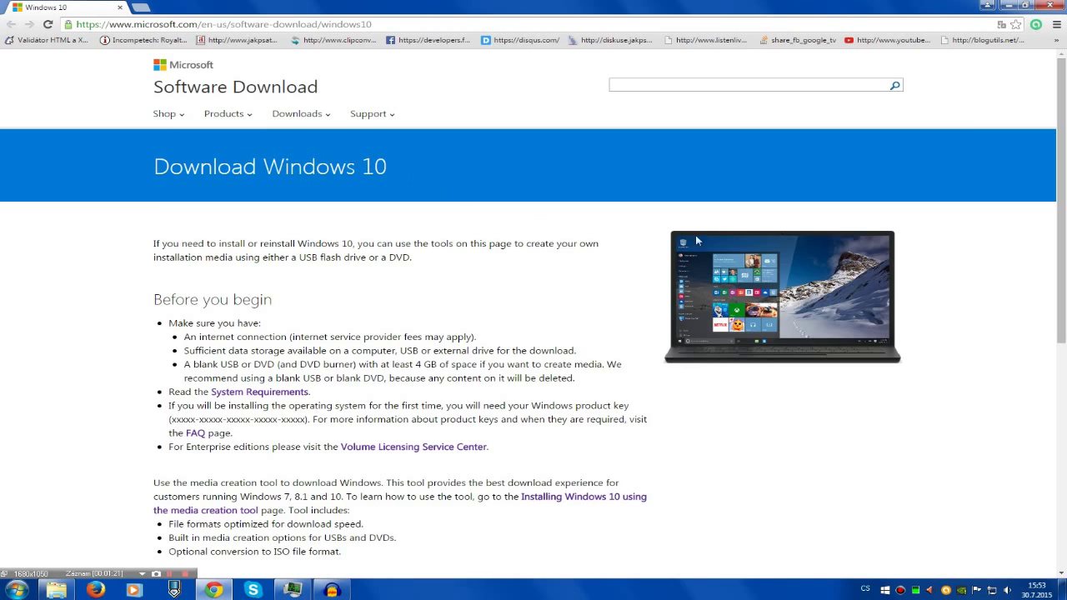
pyautogui.scroll(-4, 188, 371)
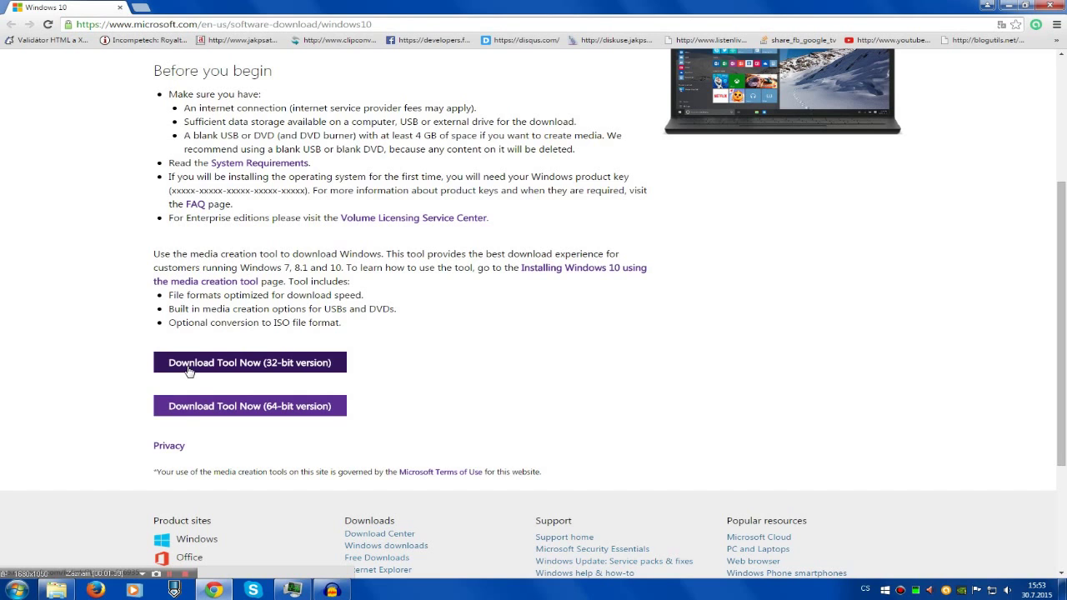
# Open a new Windows Explorer window and examine the folders on Místní disk (C:)
pyautogui.rightClick(57, 589)
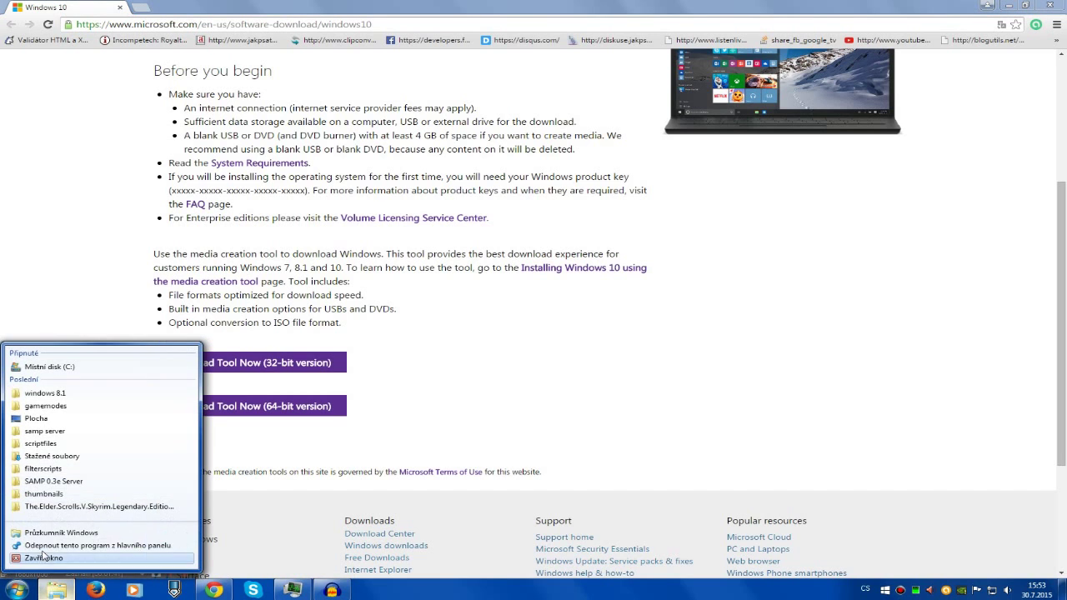
pyautogui.click(54, 532)
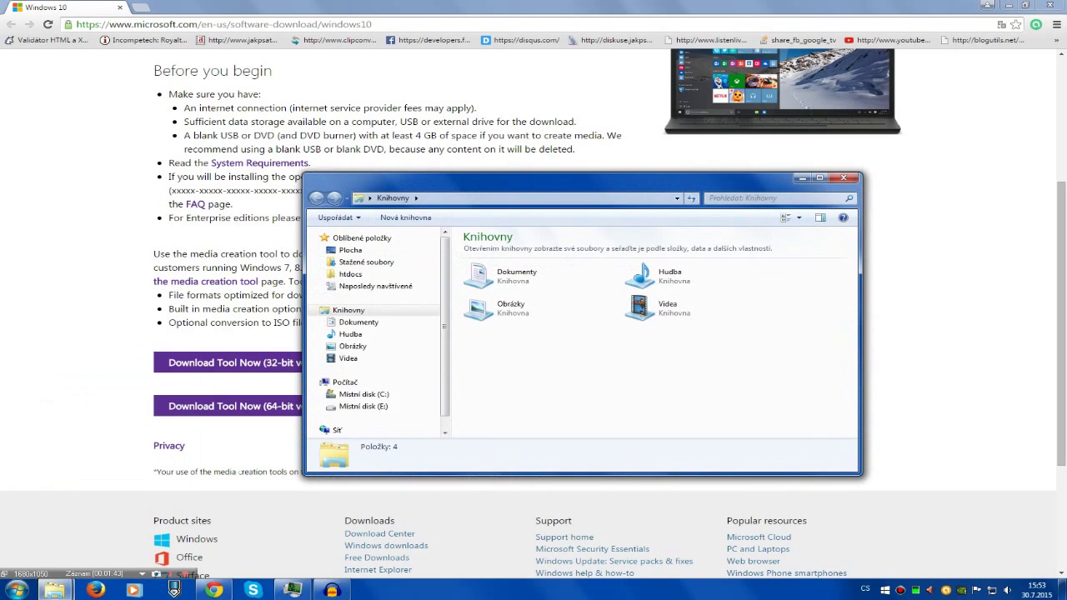
pyautogui.click(349, 395)
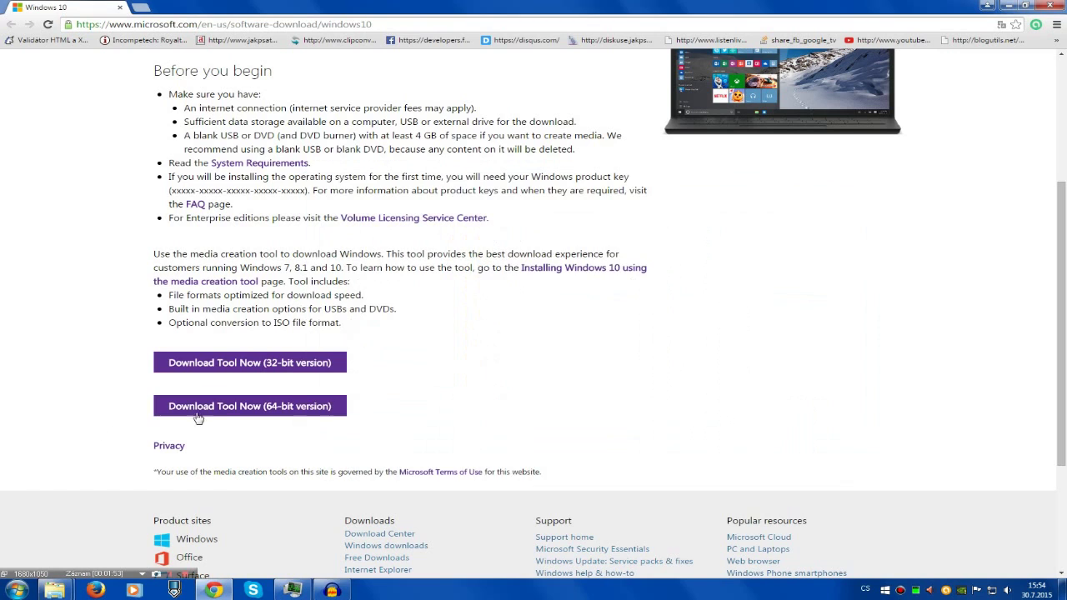
pyautogui.click(114, 434)
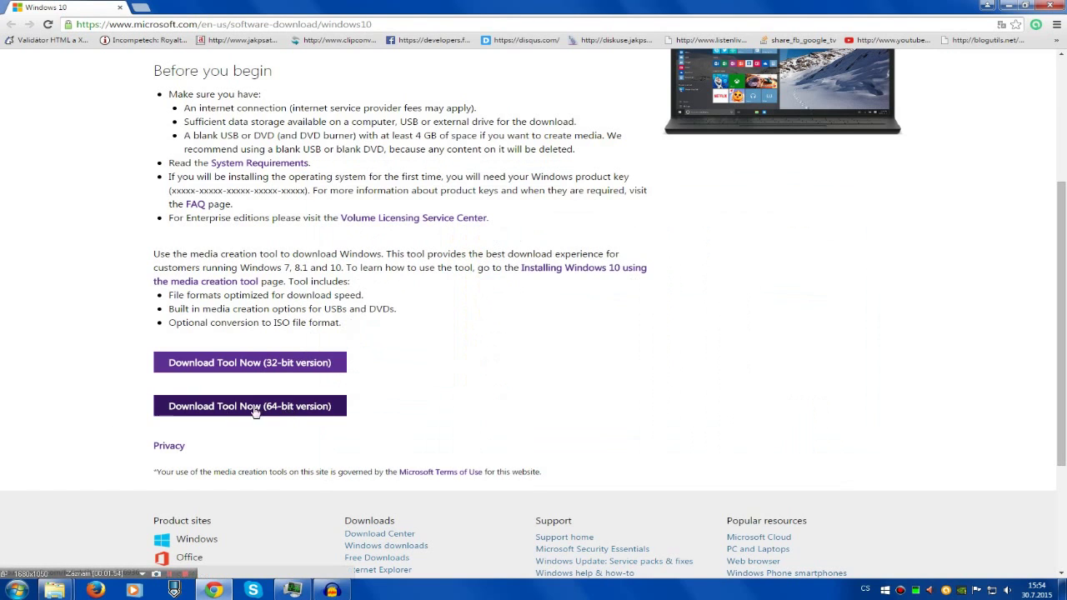
pyautogui.click(54, 589)
pyautogui.click(224, 520)
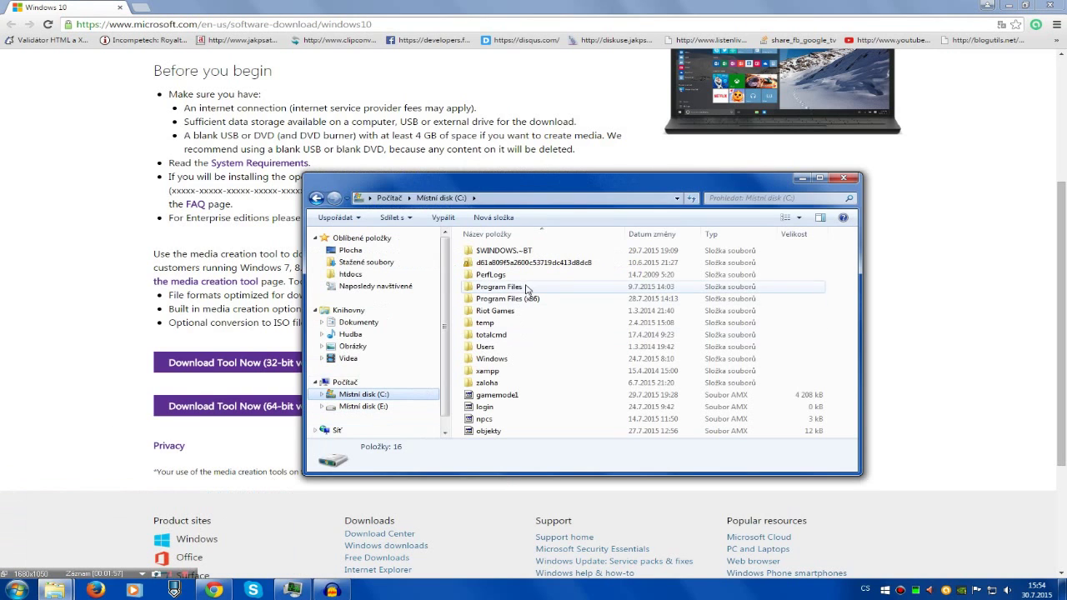
pyautogui.click(76, 364)
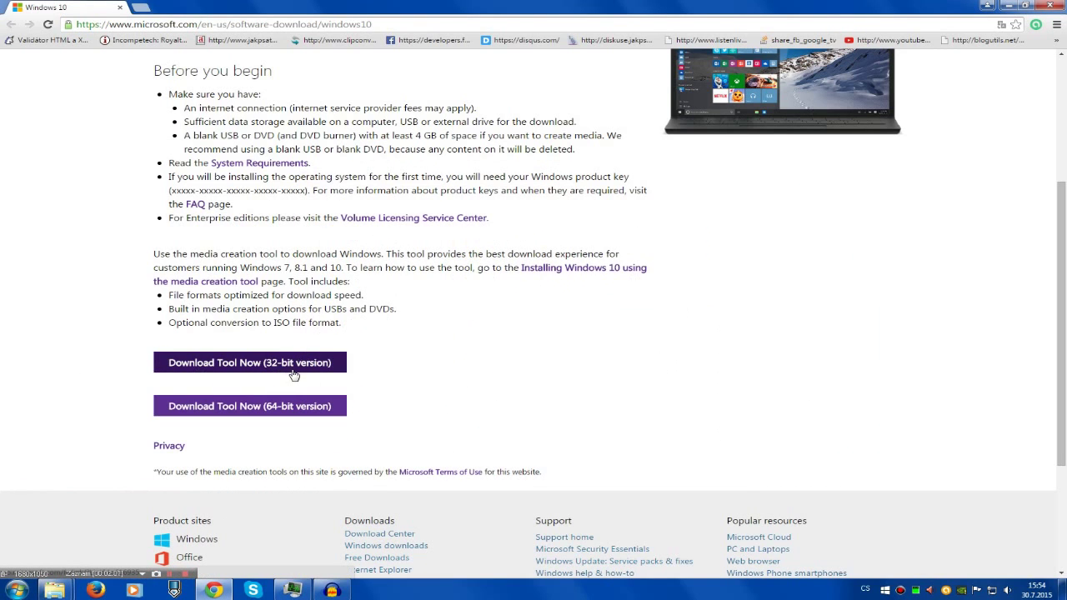
# Download the 64-bit version of the media creation tool and bring up its file on the desktop
pyautogui.click(271, 416)
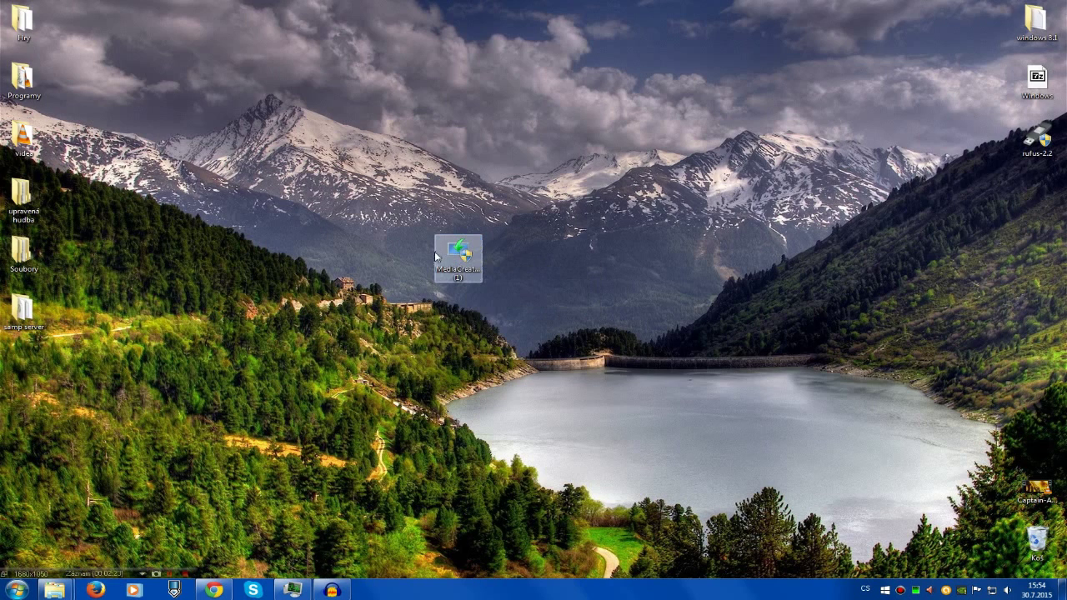
pyautogui.moveTo(434, 258)
pyautogui.click(214, 589)
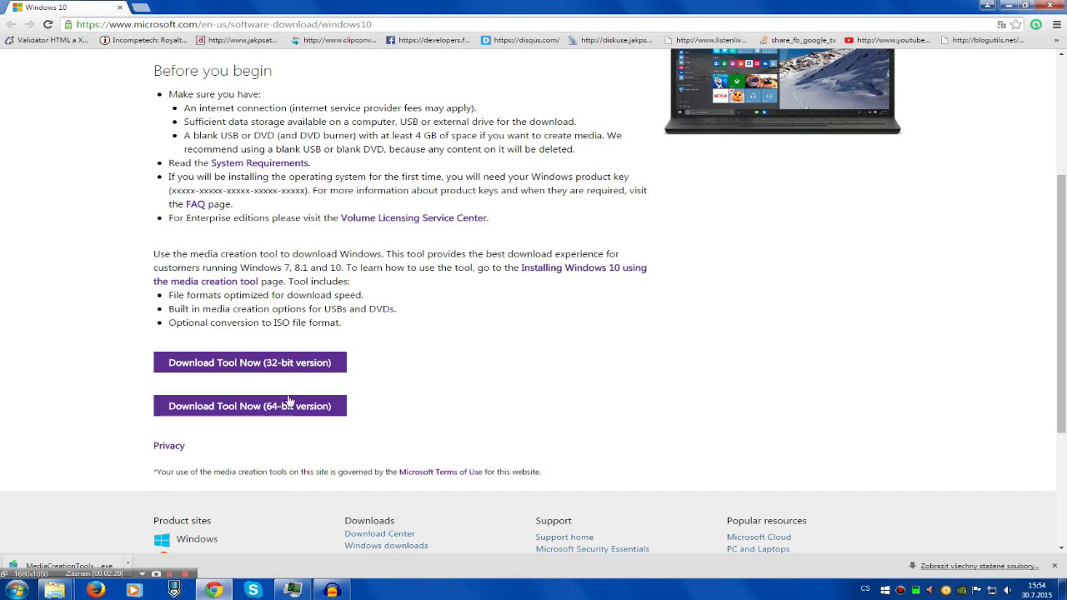
pyautogui.press('super+d')
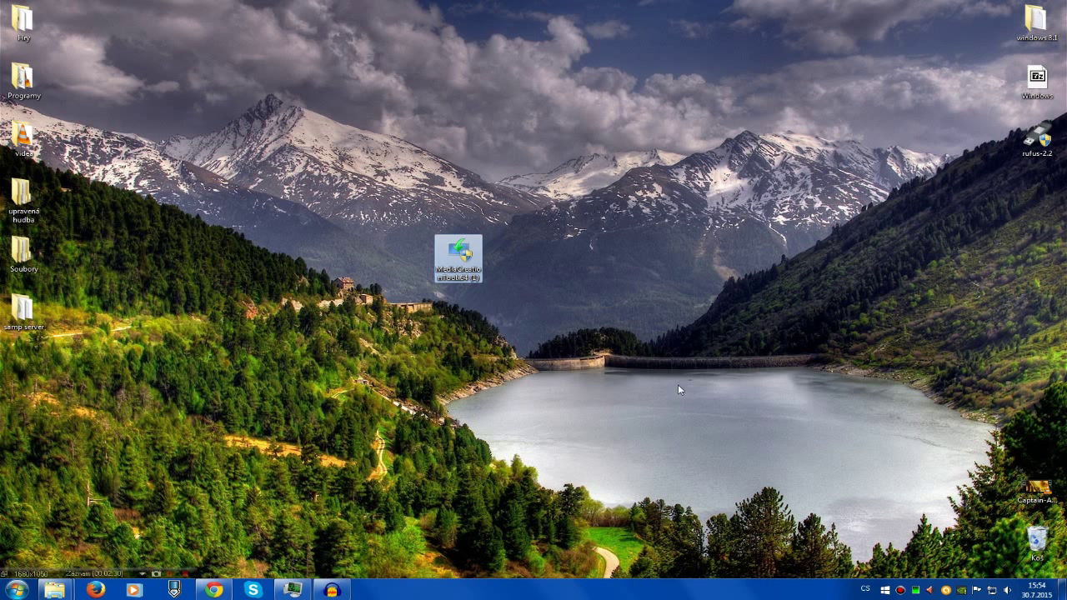
pyautogui.moveTo(471, 273)
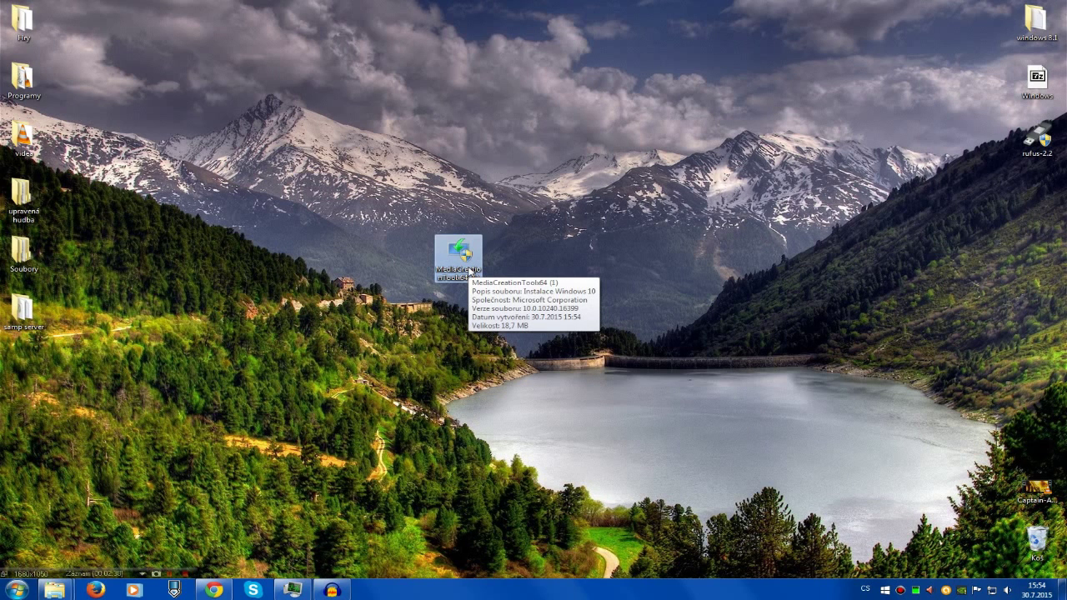
# Check the computer's system type and basic specifications in the system properties, and close the window
pyautogui.press('super')
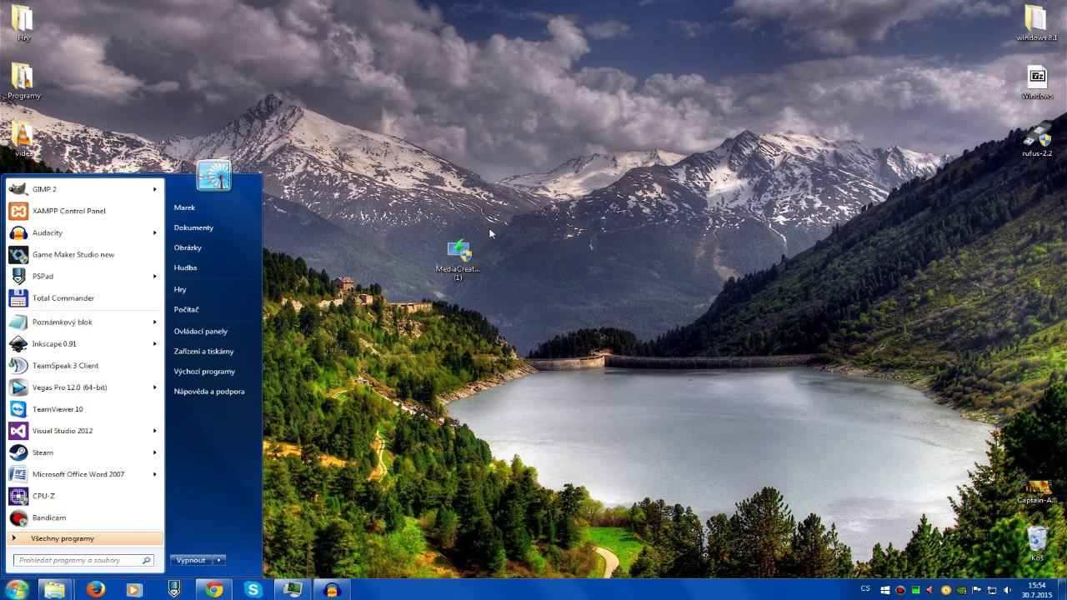
pyautogui.rightClick(187, 308)
pyautogui.click(226, 401)
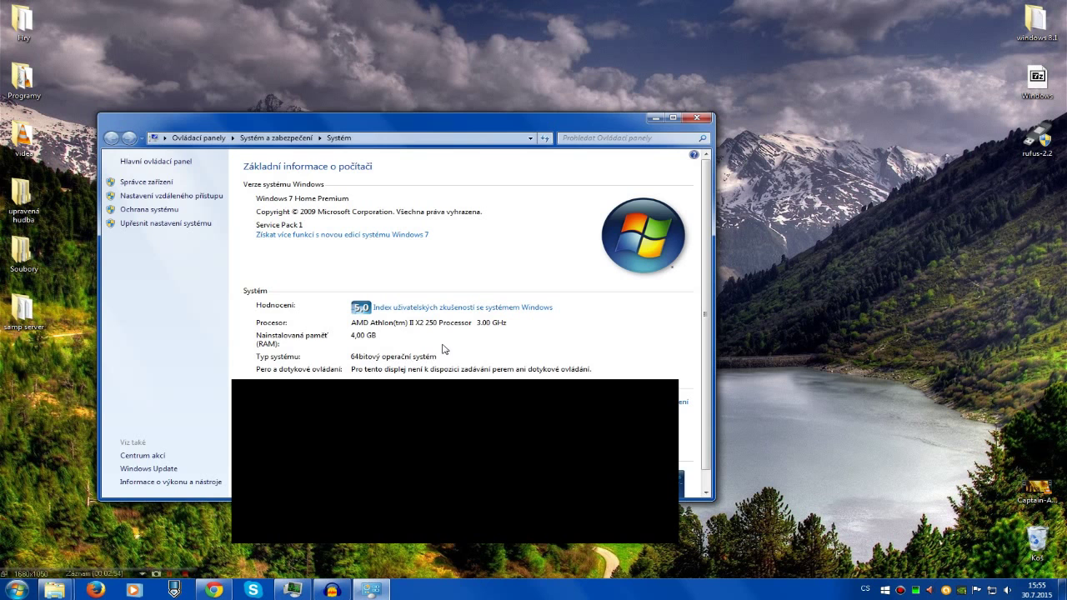
pyautogui.click(700, 117)
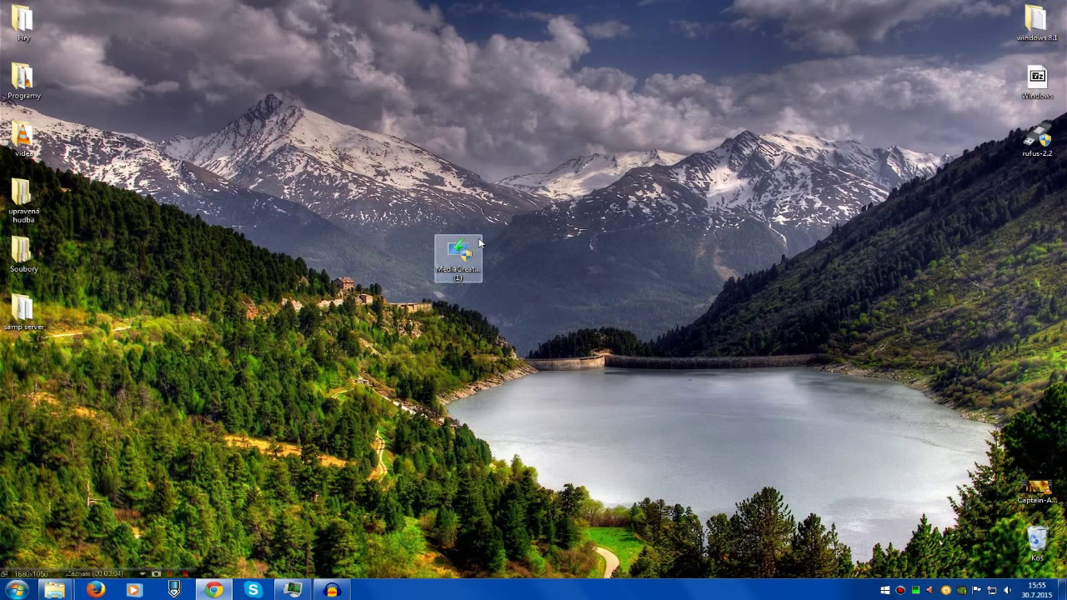
# Run the media creation tool, start the upgrade with "Upgradovat tento počítač nyní", and quit the setup
pyautogui.click(886, 591)
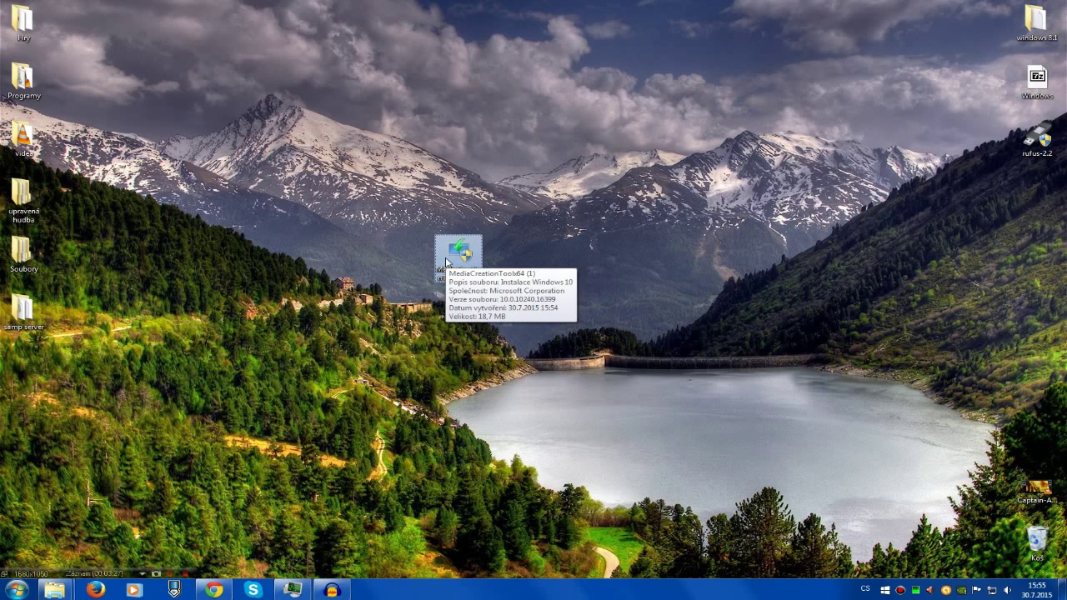
pyautogui.doubleClick(477, 256)
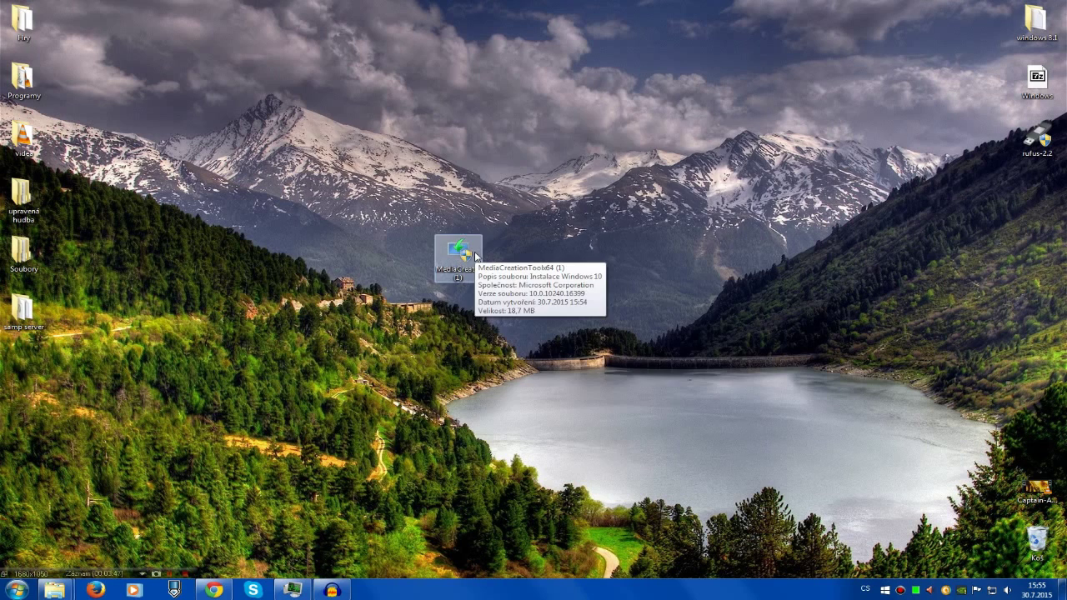
pyautogui.doubleClick(458, 252)
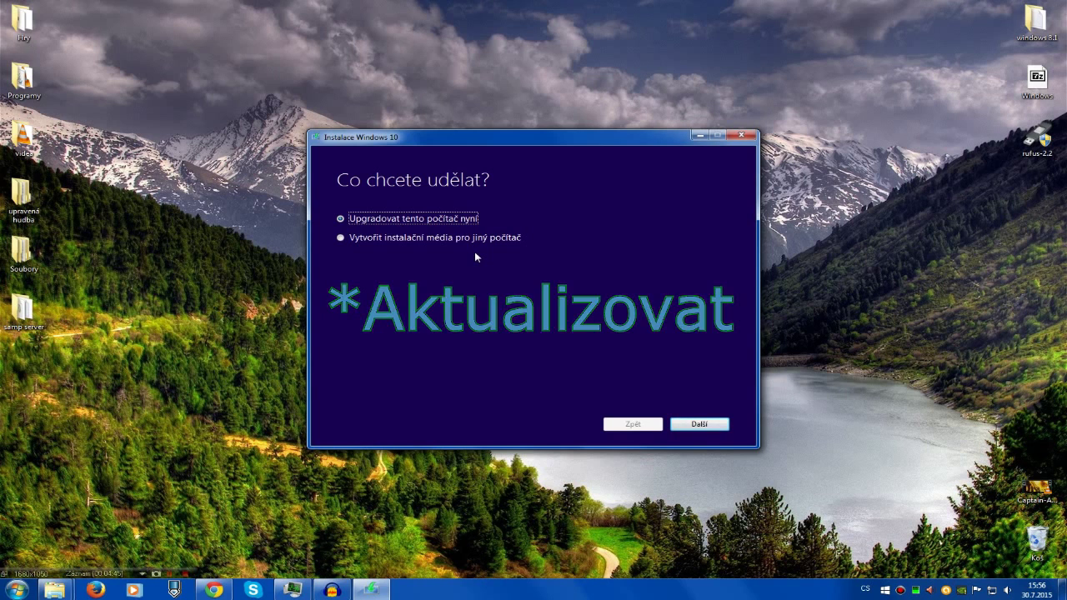
pyautogui.click(705, 425)
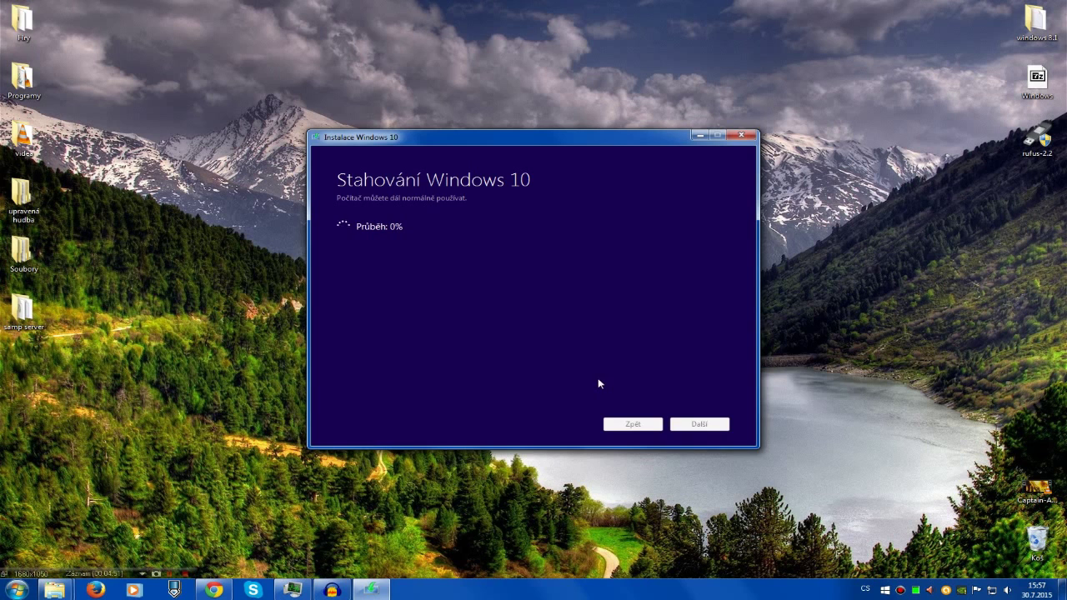
pyautogui.click(741, 135)
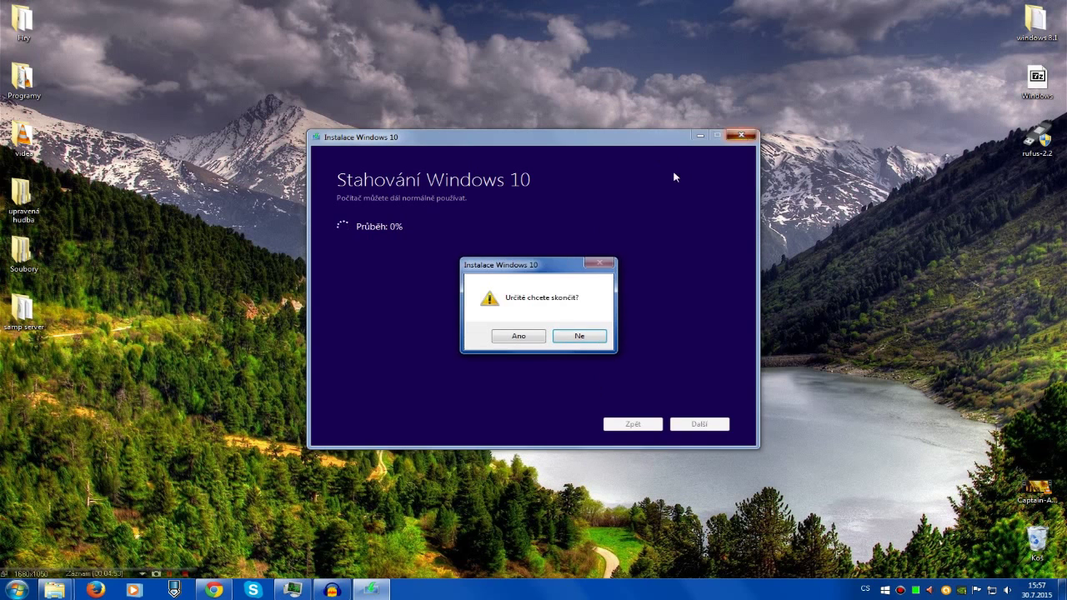
pyautogui.click(518, 337)
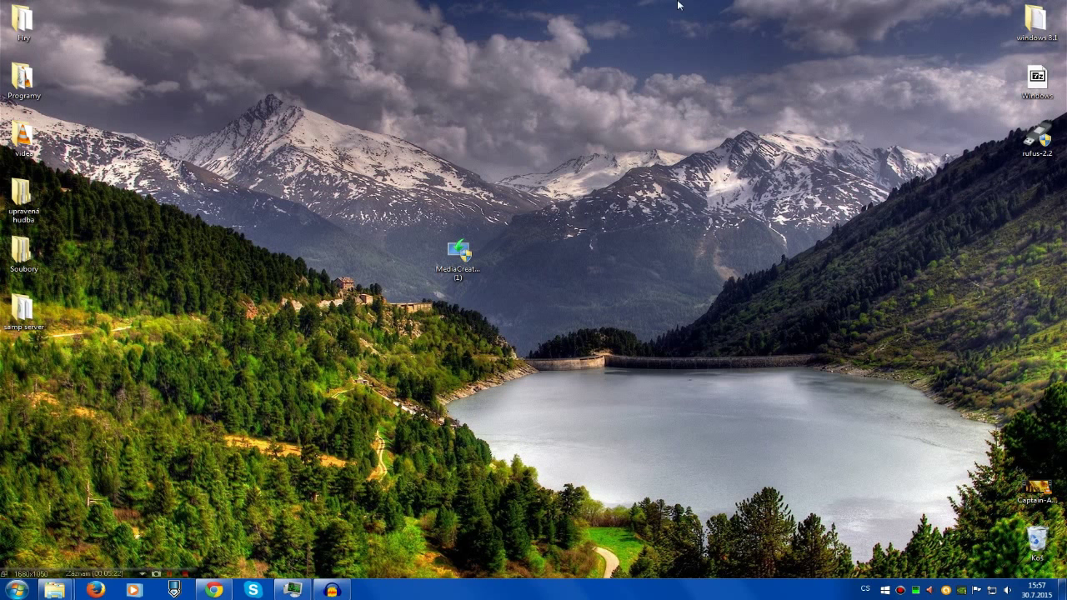
# Open Windows.iso in 7-Zip to view its contents, and reposition its desktop icon and the archive window
pyautogui.doubleClick(1036, 79)
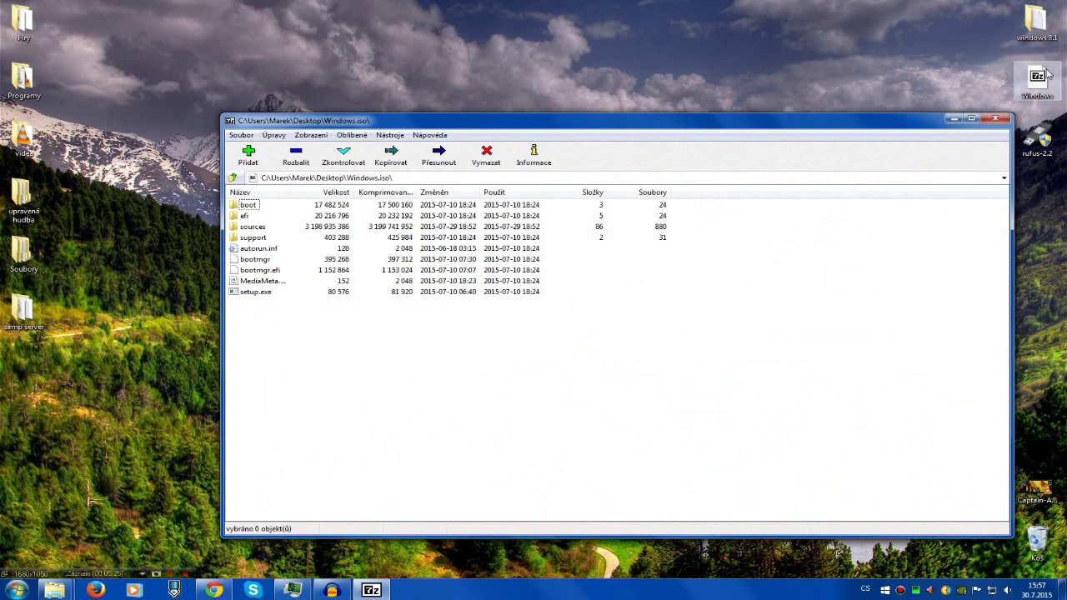
pyautogui.moveTo(1036, 79); pyautogui.dragTo(709, 59)
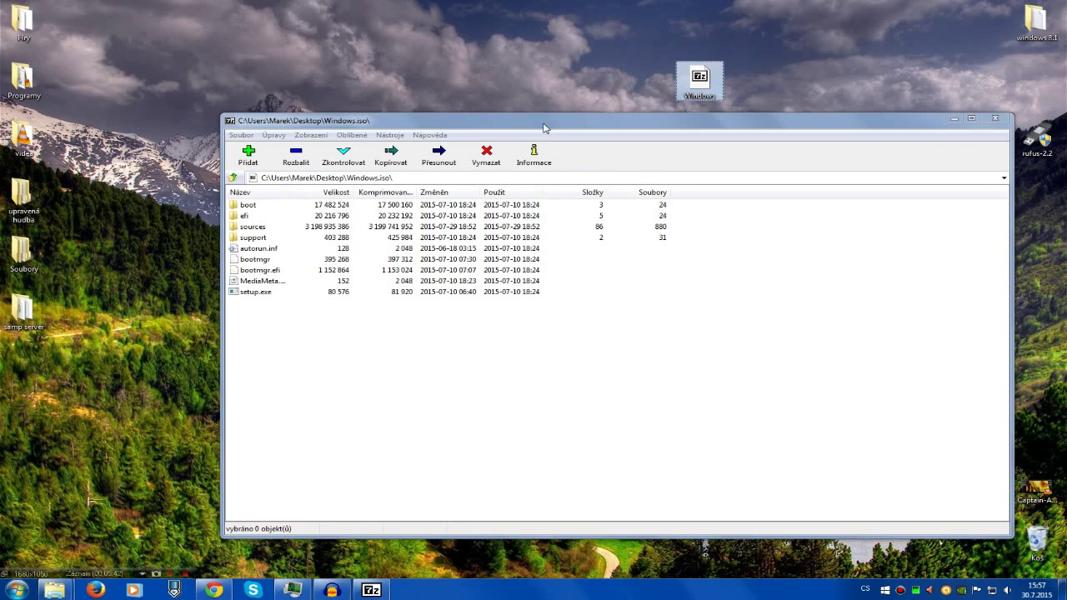
pyautogui.moveTo(542, 126); pyautogui.dragTo(218, 80)
# Move the rufus-2.2 icon on the desktop, open Rufus and load Windows.iso as the boot image
pyautogui.moveTo(1038, 138); pyautogui.dragTo(843, 199)
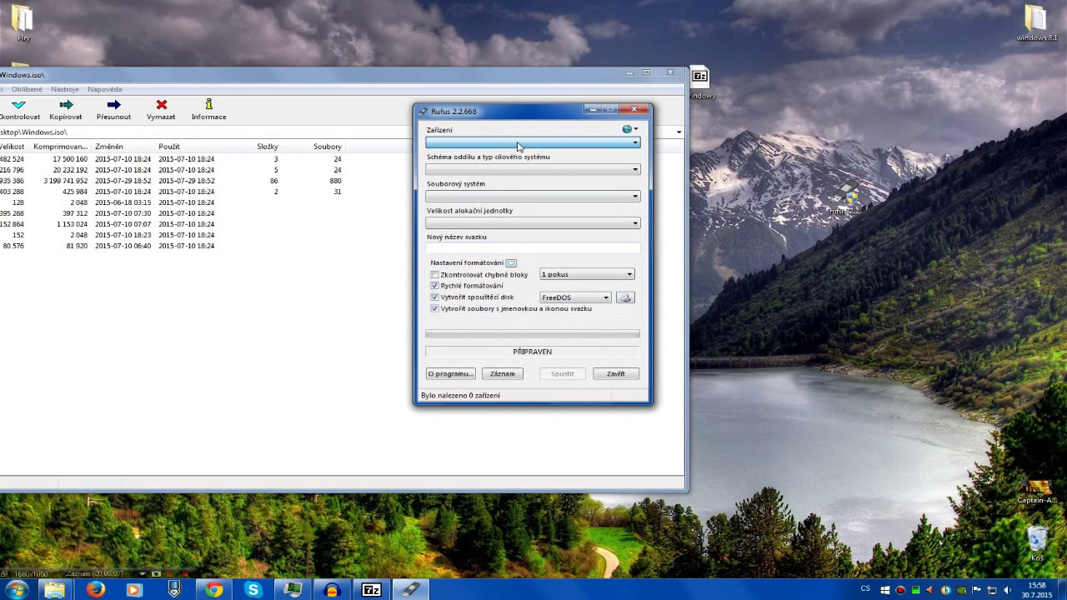
pyautogui.click(523, 171)
pyautogui.click(523, 170)
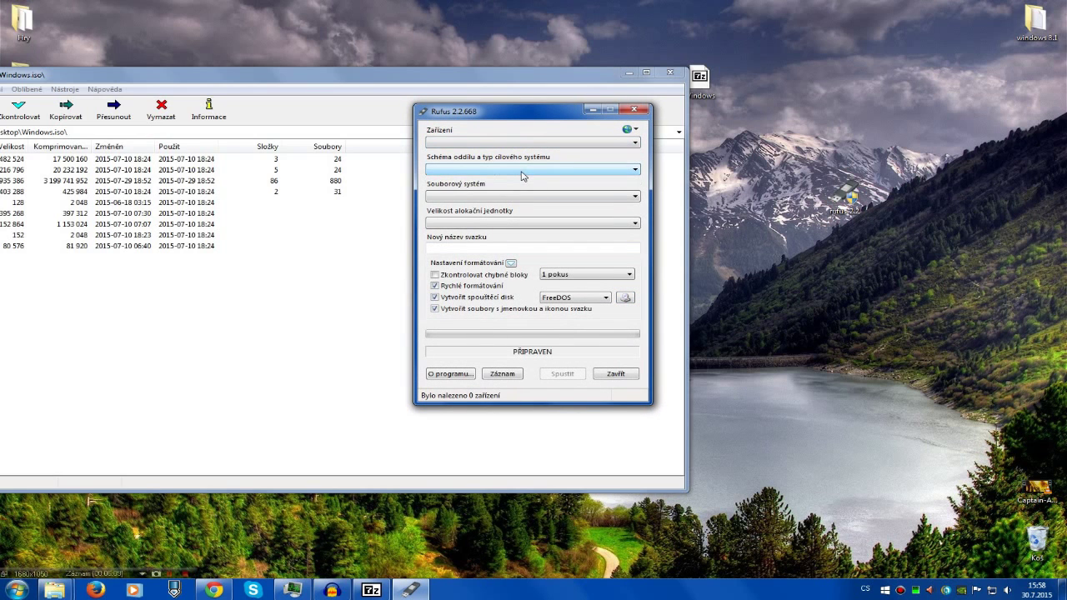
pyautogui.click(625, 297)
pyautogui.click(721, 362)
pyautogui.click(835, 398)
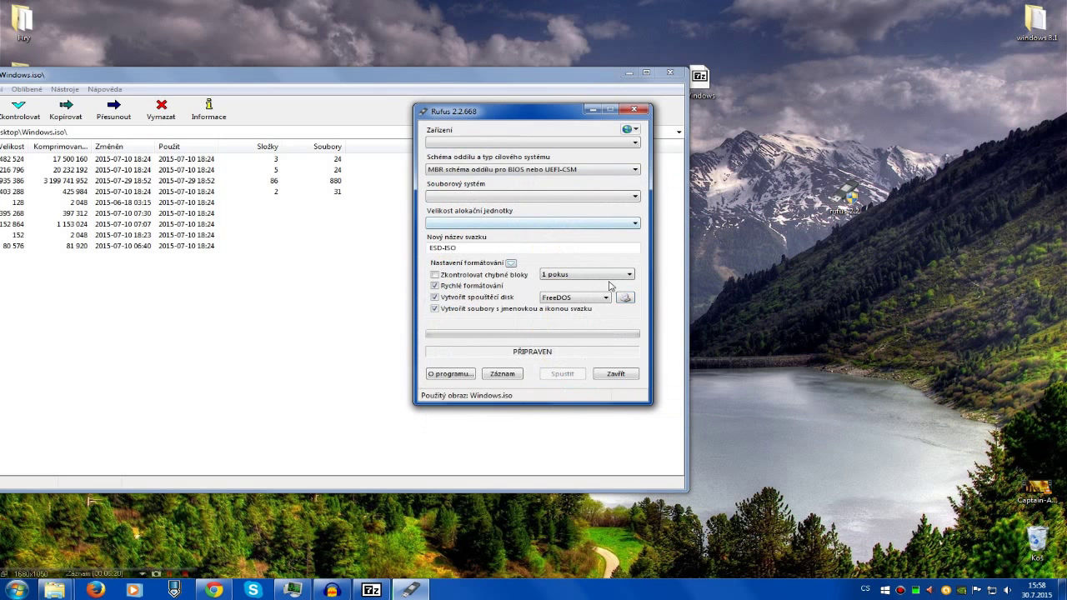
# Shift the Windows.iso icon aside on the desktop, and close the Rufus and 7-Zip windows
pyautogui.moveTo(700, 79); pyautogui.dragTo(798, 77)
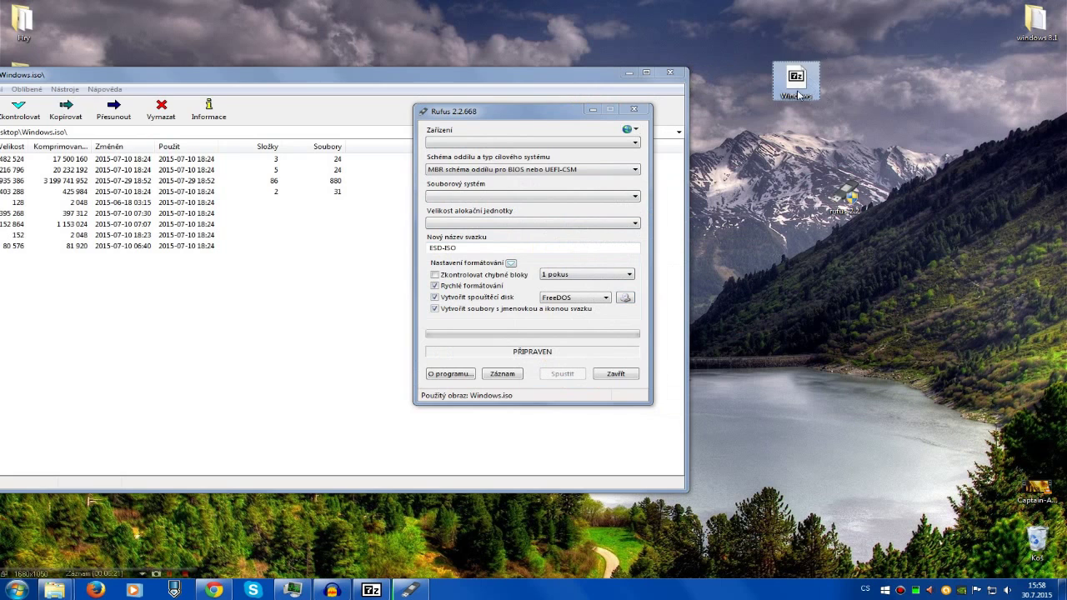
pyautogui.click(633, 109)
pyautogui.moveTo(595, 72); pyautogui.dragTo(691, 78)
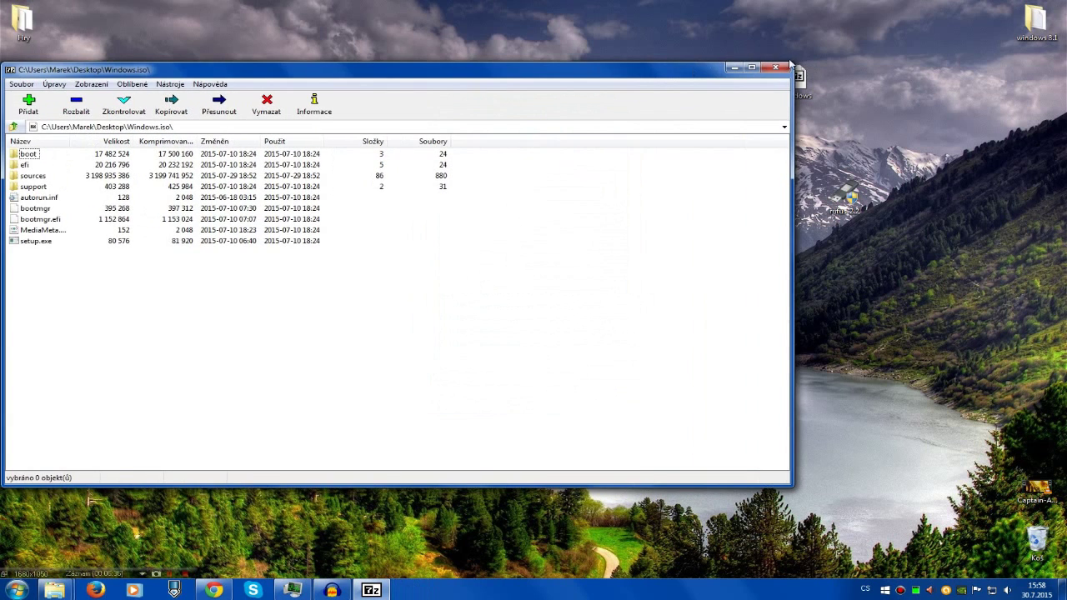
pyautogui.click(759, 77)
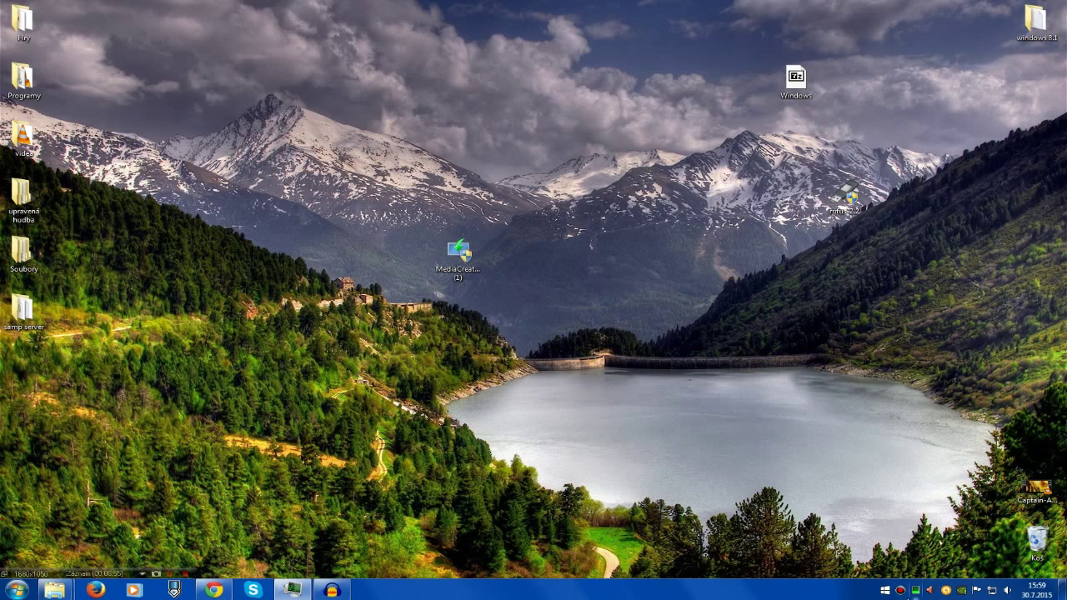
# Open the "Stáhnout si Windows 10" notification-area app and close its window
pyautogui.click(884, 591)
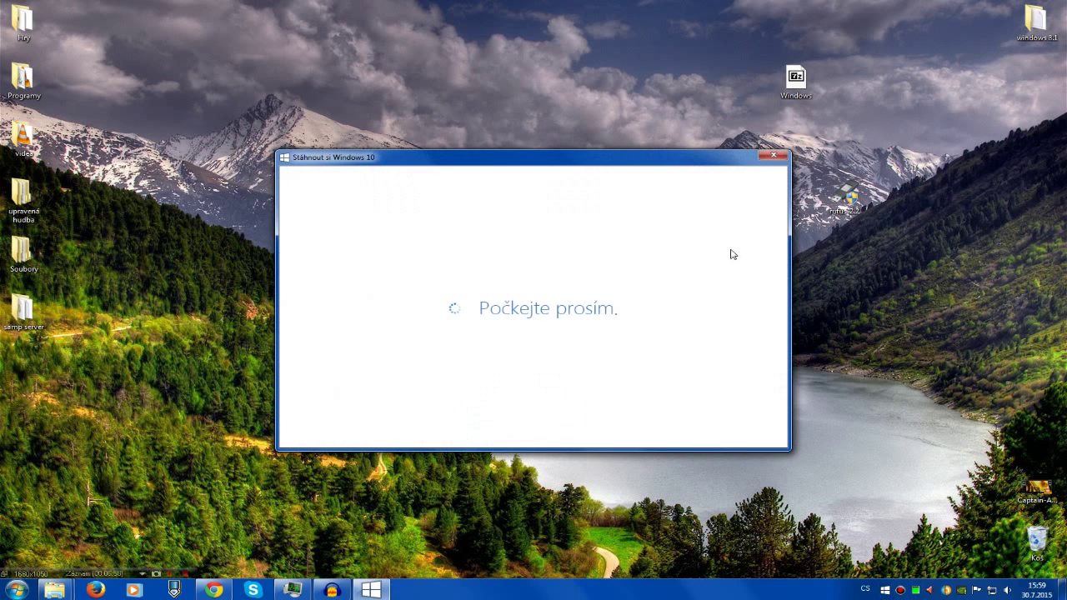
pyautogui.click(771, 158)
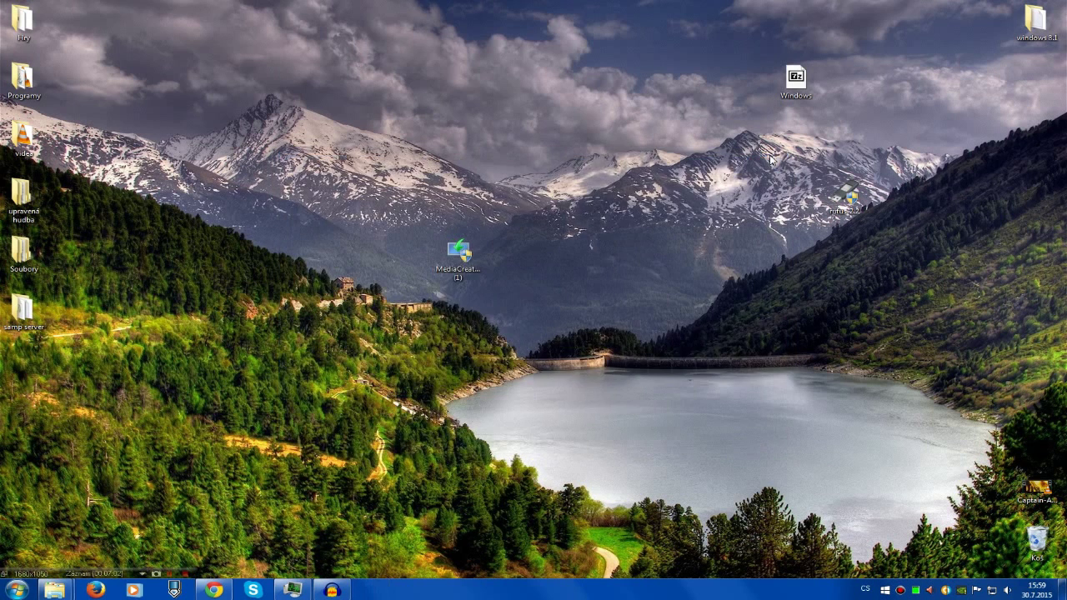